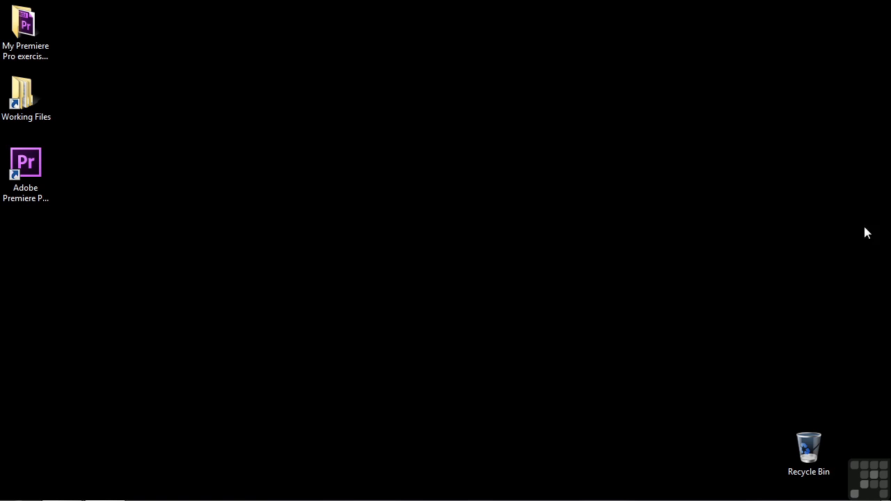
Launch Adobe Premiere Pro and start a new project located in the My Premiere Pro exercise files folder on the desktop
double_click(25, 171)
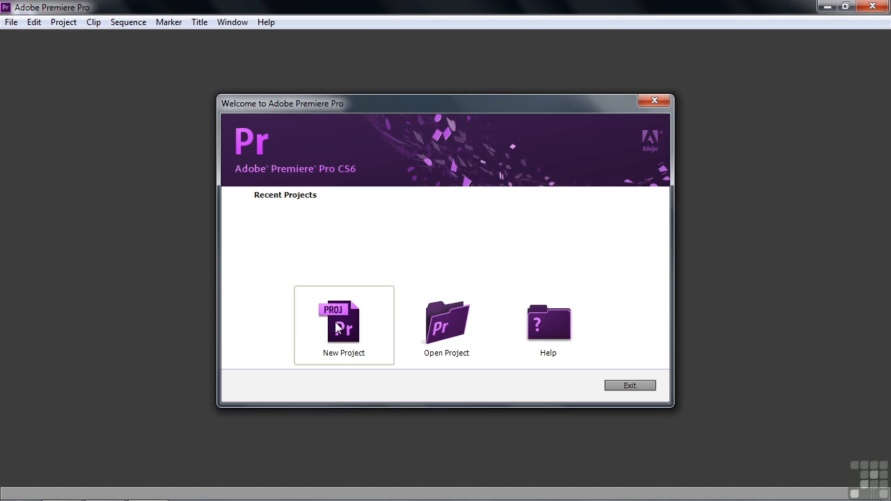
click(337, 328)
click(593, 371)
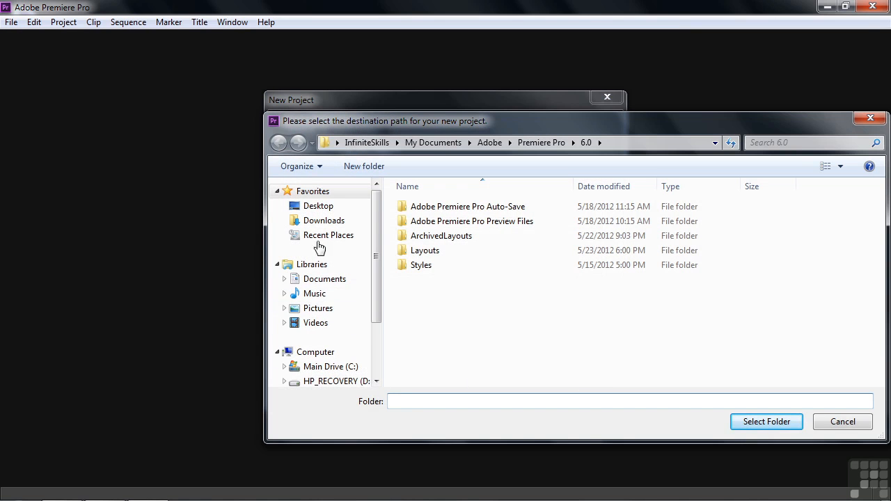
click(322, 207)
click(467, 282)
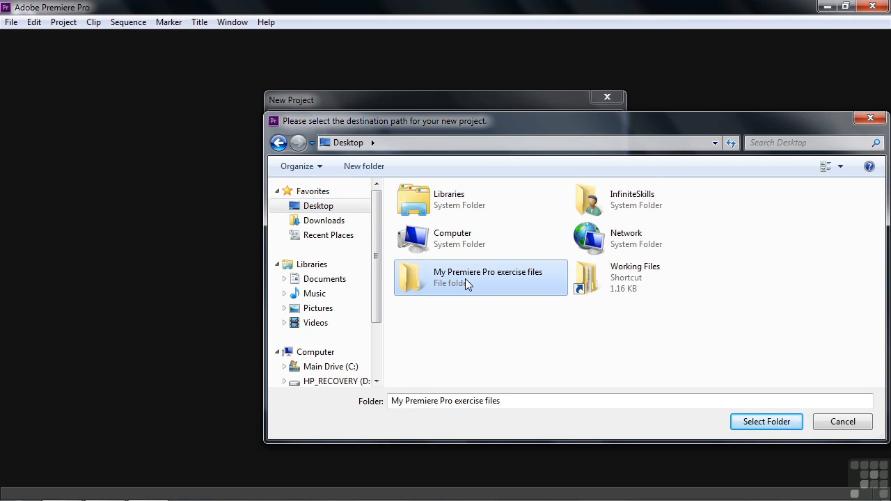
click(766, 422)
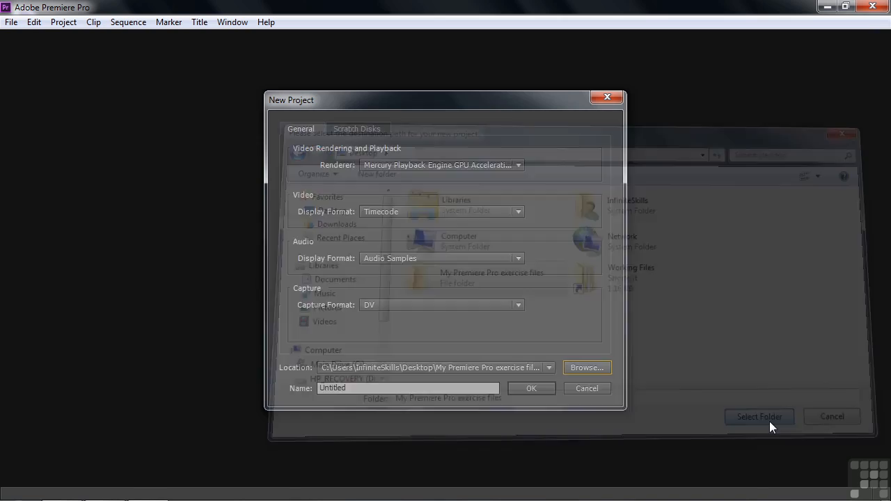
Name the project "adding" and create it without setting up a new sequence
drag(491, 389, 289, 389)
text(adding)
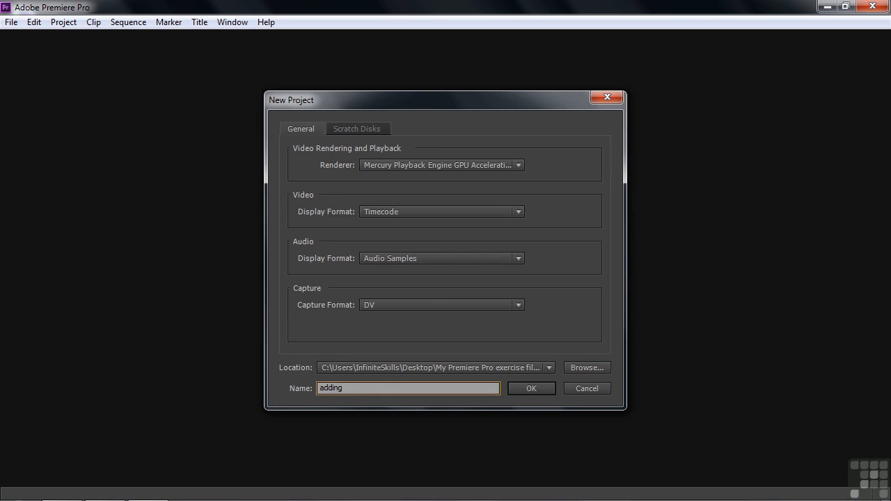
click(529, 388)
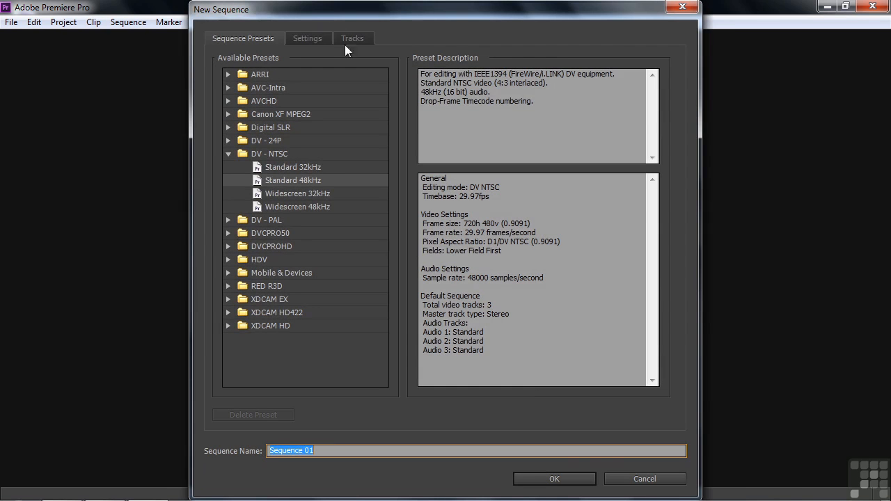
click(628, 480)
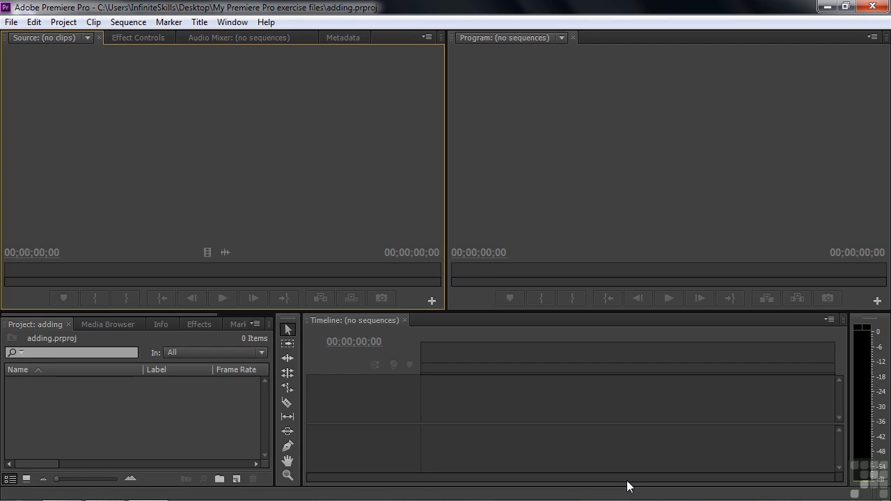
Import the clips scenic-1.mp4 through scenic-9.mp4 from the Digital Juice stock footage folder
double_click(100, 407)
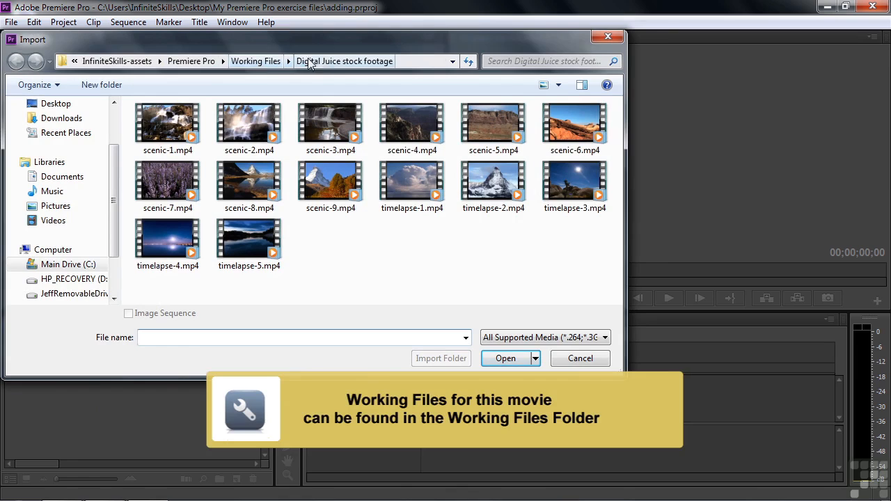
click(160, 129)
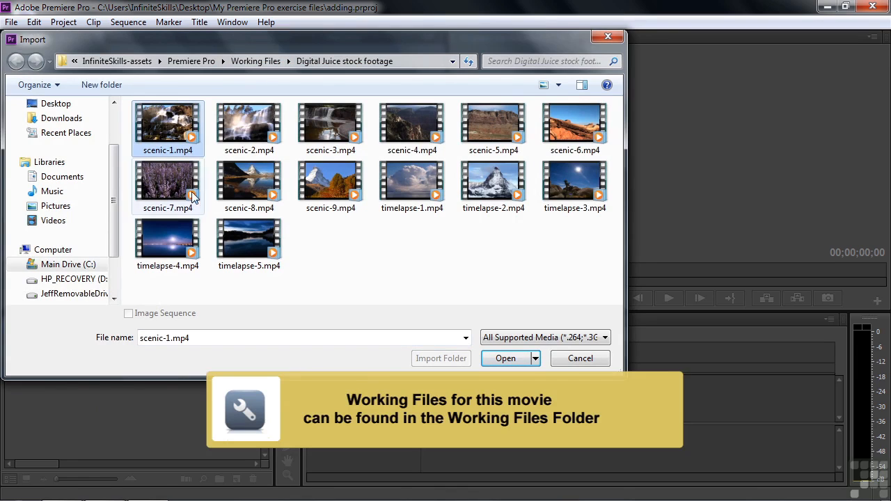
shift+click(322, 188)
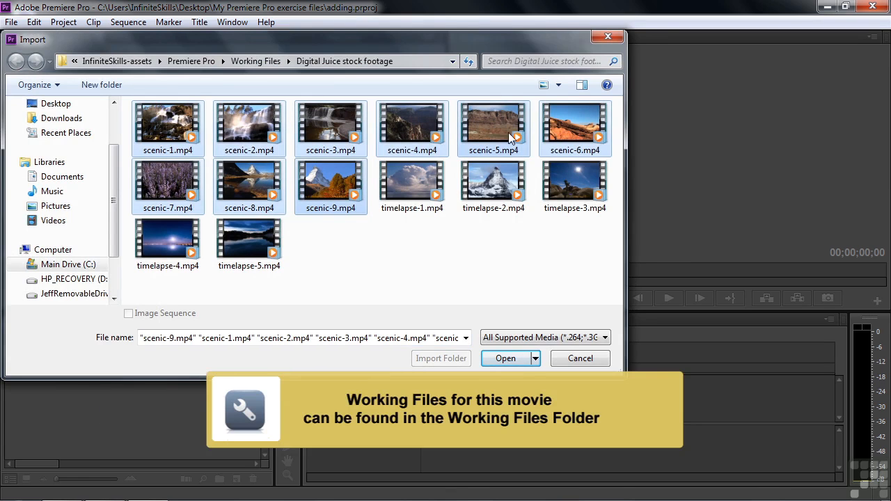
click(506, 361)
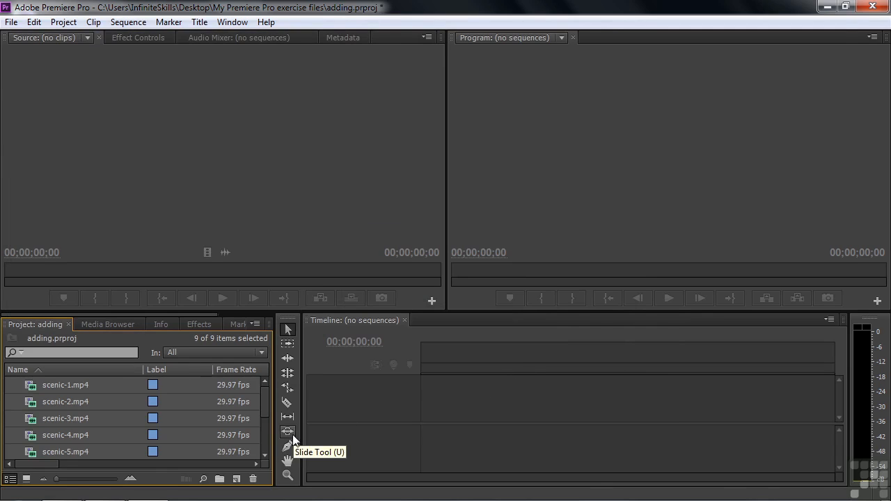
Create a new sequence from scenic-1.mp4 so that it matches the clip's settings
click(14, 389)
click(30, 391)
drag(30, 392, 237, 480)
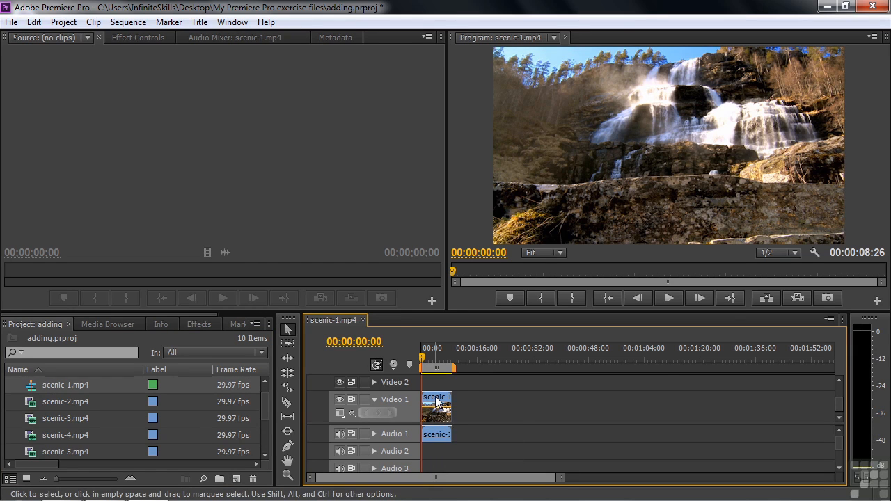
Rename the new sequence as "Scenic sequence"
click(53, 383)
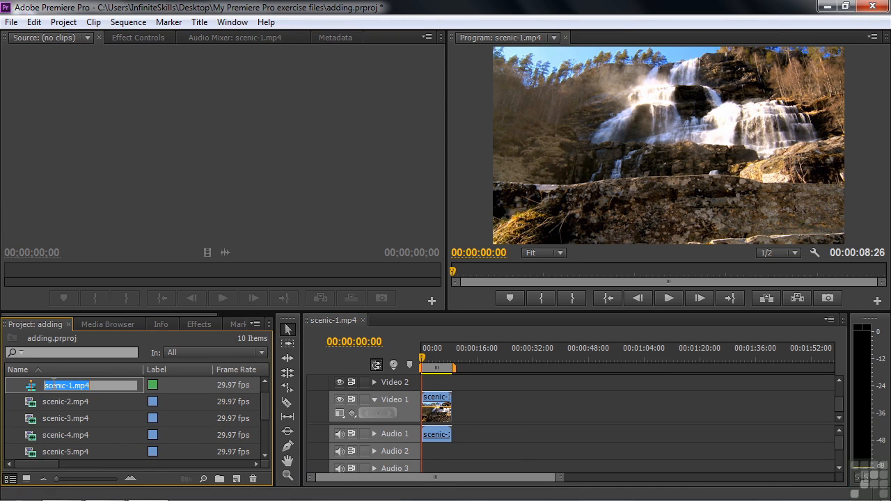
text(Scenic sequence)
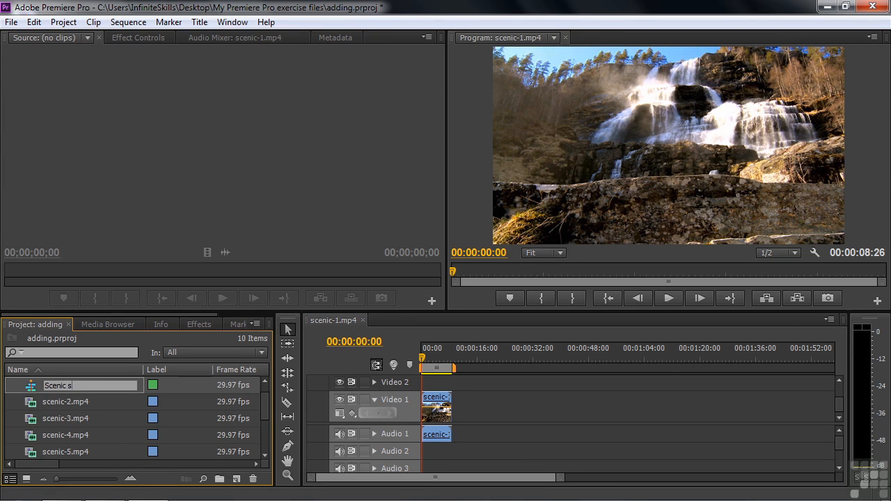
key(Tab)
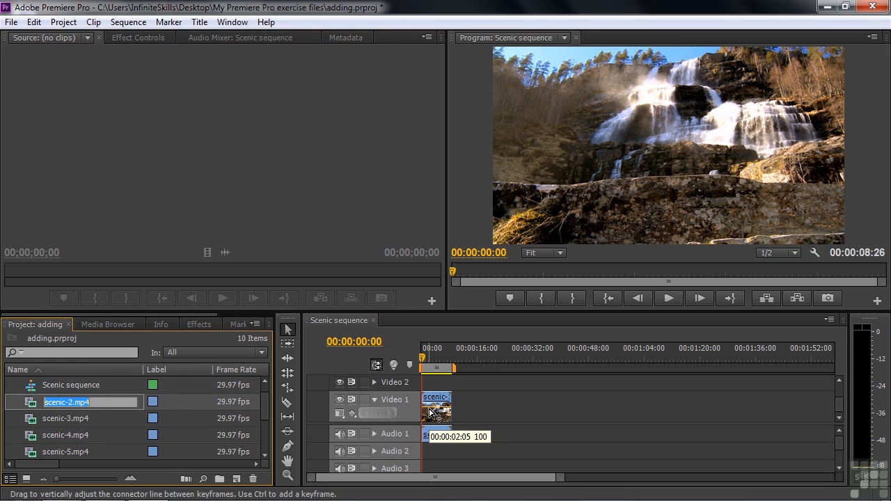
Add scenic-2.mp4 to Video 1 and move it directly against the end of the scenic-1 clip
click(30, 405)
drag(31, 408, 549, 409)
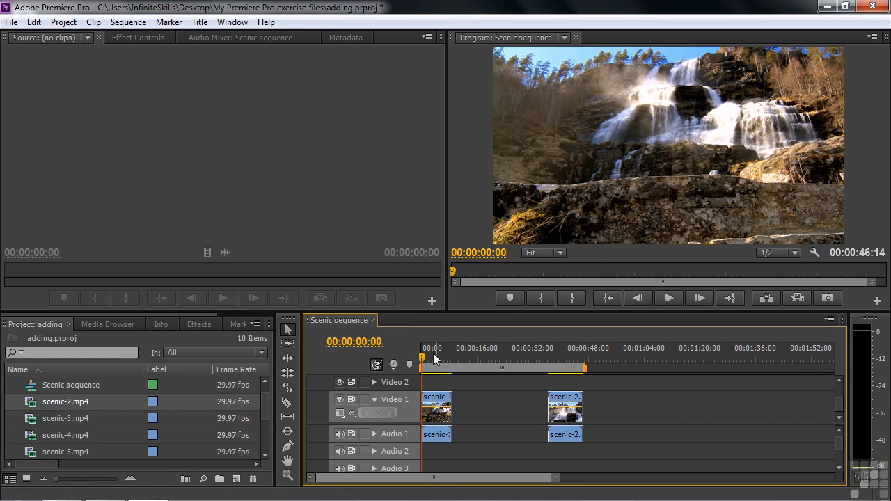
drag(424, 357, 503, 363)
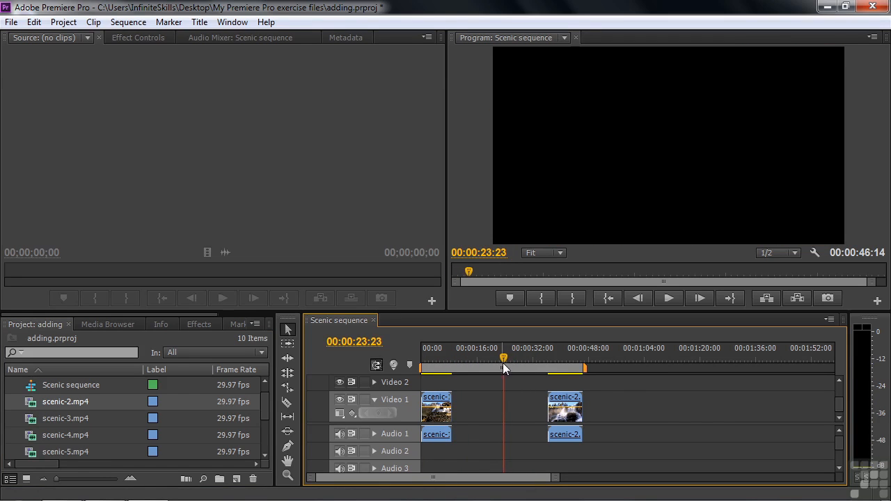
drag(569, 406, 445, 398)
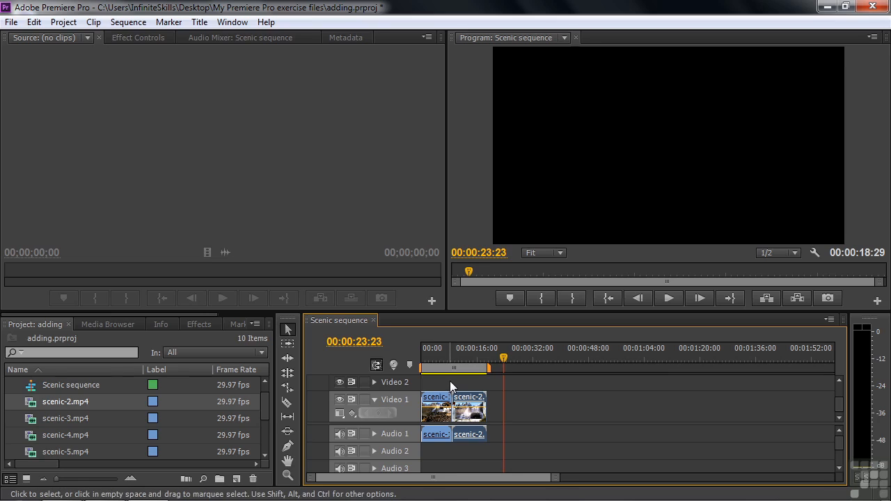
Shift the scenic-2 clip away from scenic-1 with snapping off, and snap it back against scenic-1 with snapping on
click(377, 364)
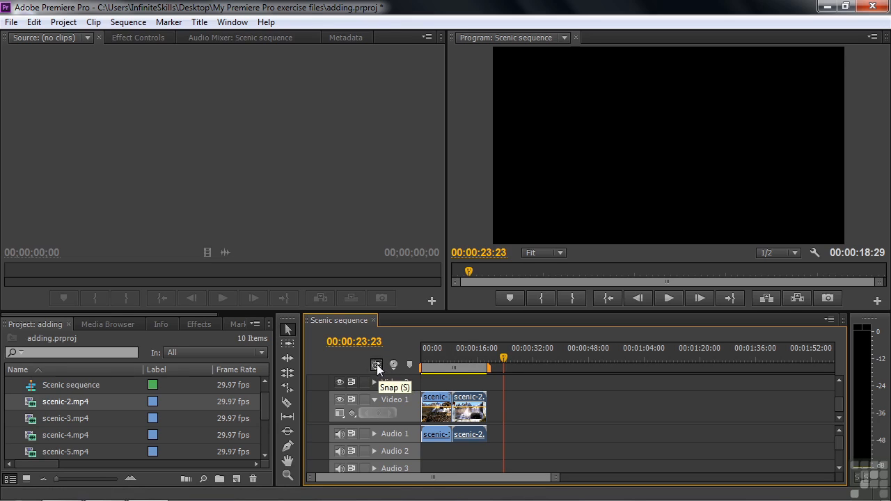
mouse_move(467, 404)
mouse_down()
mouse_move(533, 404)
mouse_move(439, 396)
mouse_move(490, 401)
mouse_move(475, 398)
mouse_up()
click(376, 363)
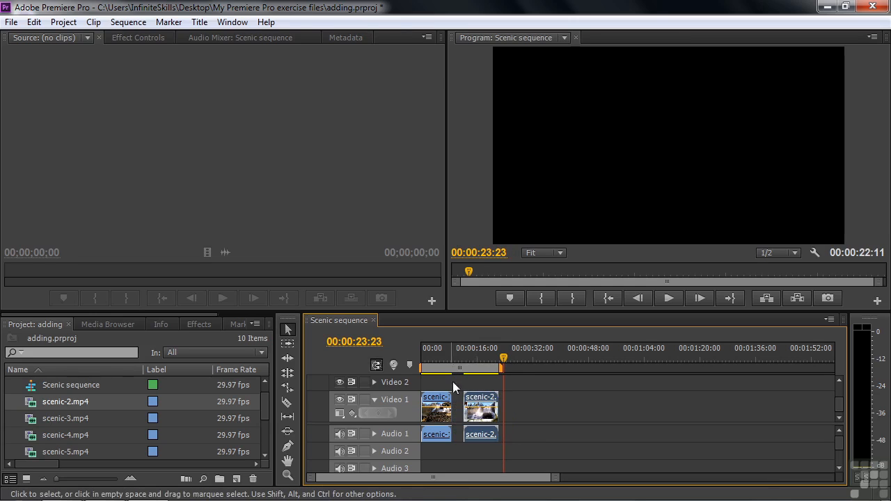
drag(481, 400, 473, 403)
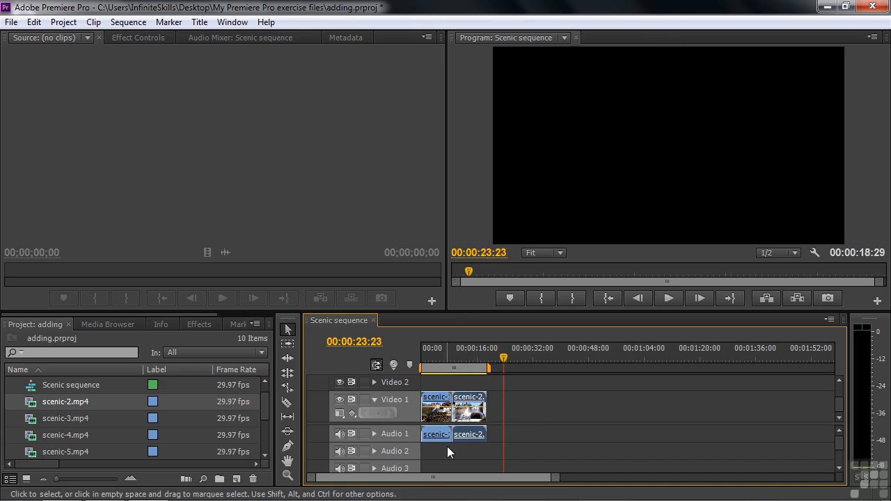
Open scenic-4.mp4 in the Source Monitor and add it to Video 1 directly after the scenic-2 clip
click(31, 440)
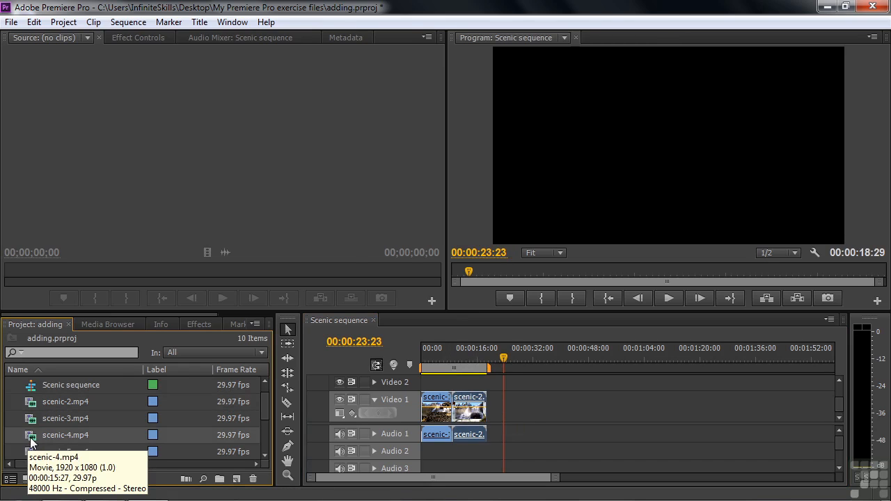
double_click(32, 440)
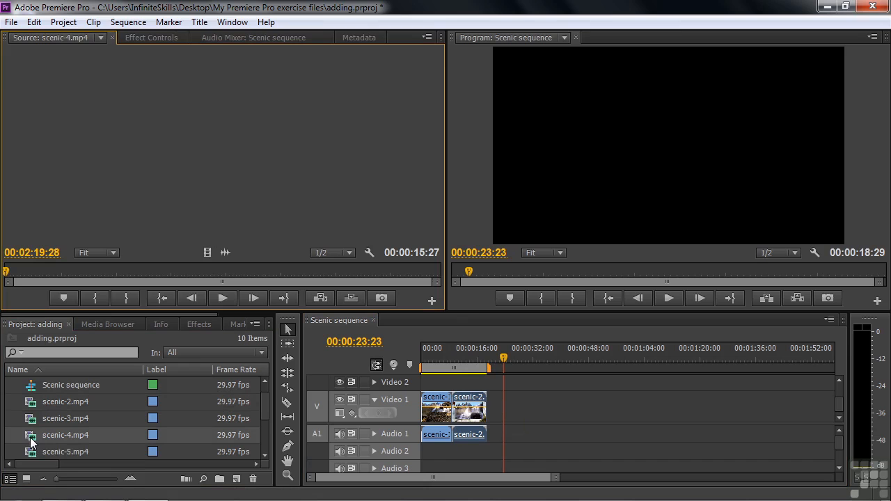
mouse_move(7, 271)
mouse_down()
mouse_move(240, 275)
mouse_move(4, 271)
mouse_up()
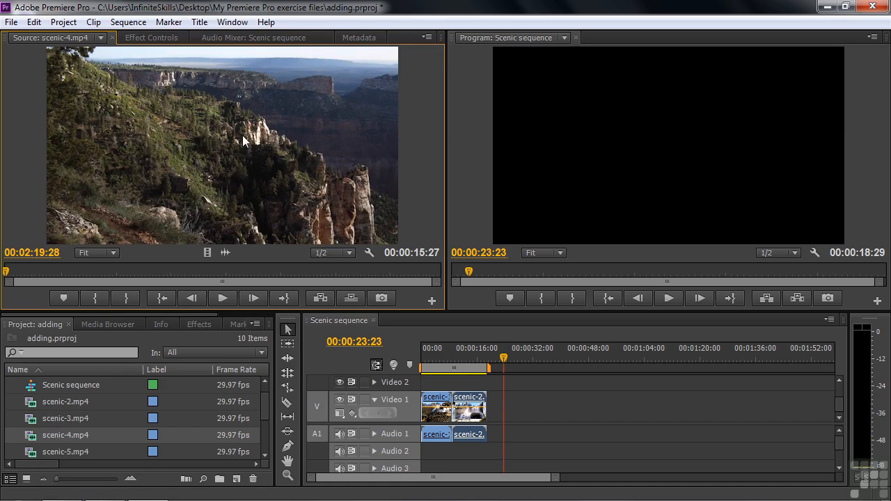
drag(214, 143, 495, 410)
drag(496, 410, 497, 410)
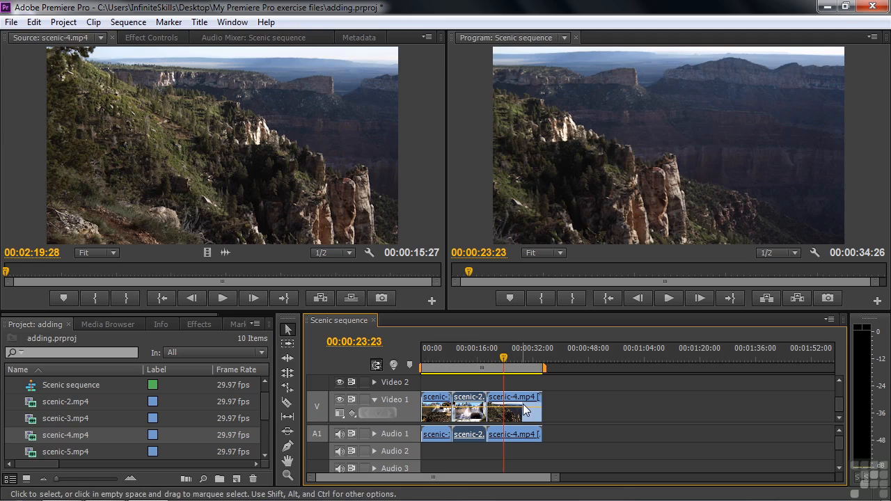
Load scenic-5.mp4 into the Source Monitor and place the timeline playhead within the scenic-4 clip at 00:00:23:11
drag(264, 406, 264, 423)
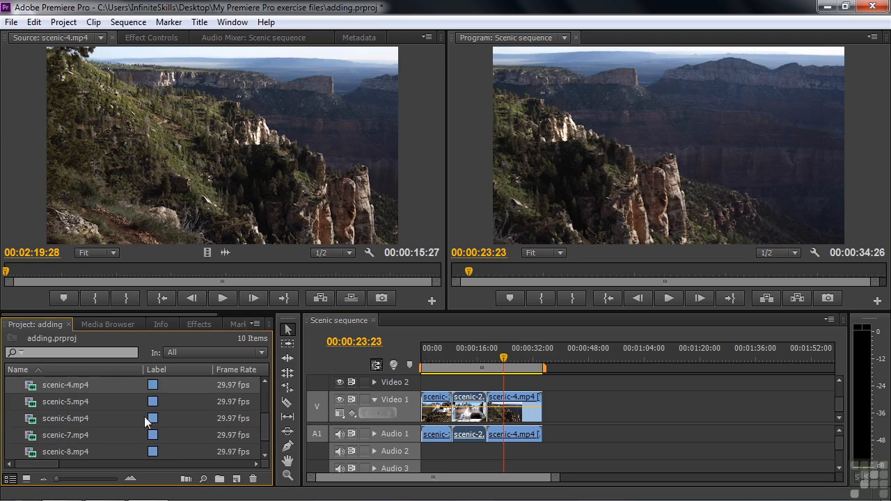
double_click(35, 404)
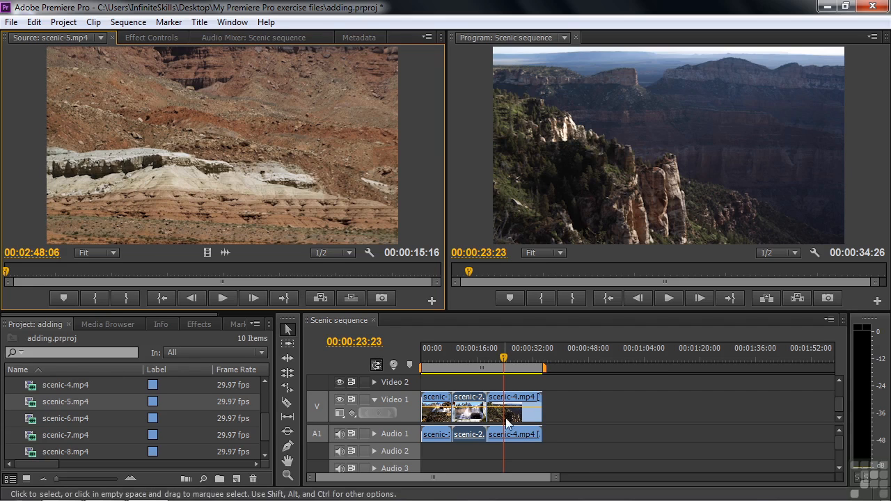
drag(507, 357, 503, 358)
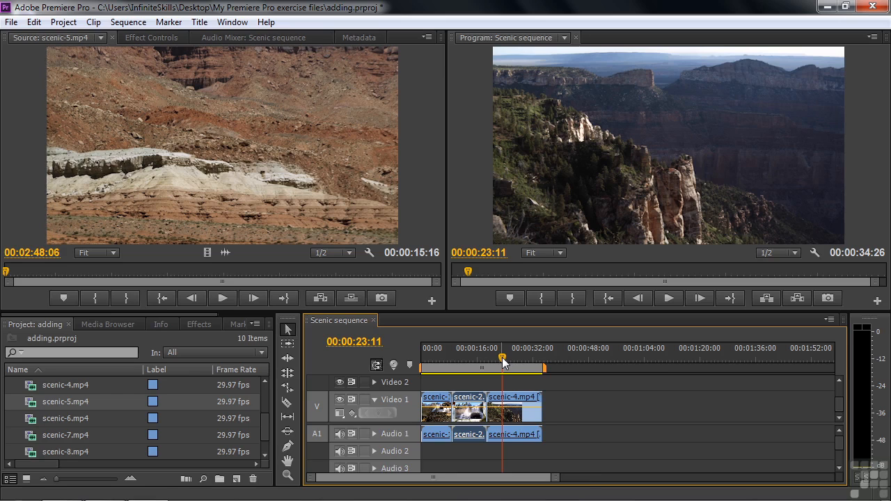
Step the playhead back and forth between the edit points on the targeted tracks, ending at the start of scenic-2
key(Up)
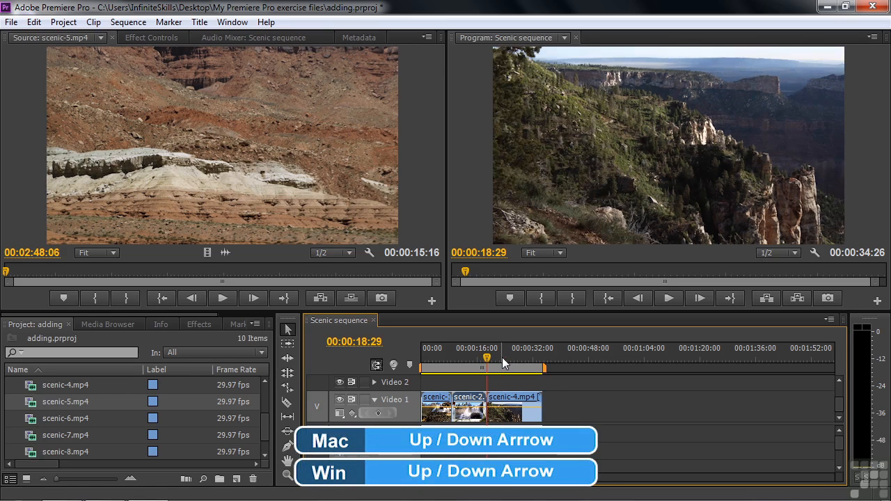
key(Down)
key(Up)
key(Up)
key(Up)
key(Down)
key(Down)
key(Down)
key(Up)
key(Up)
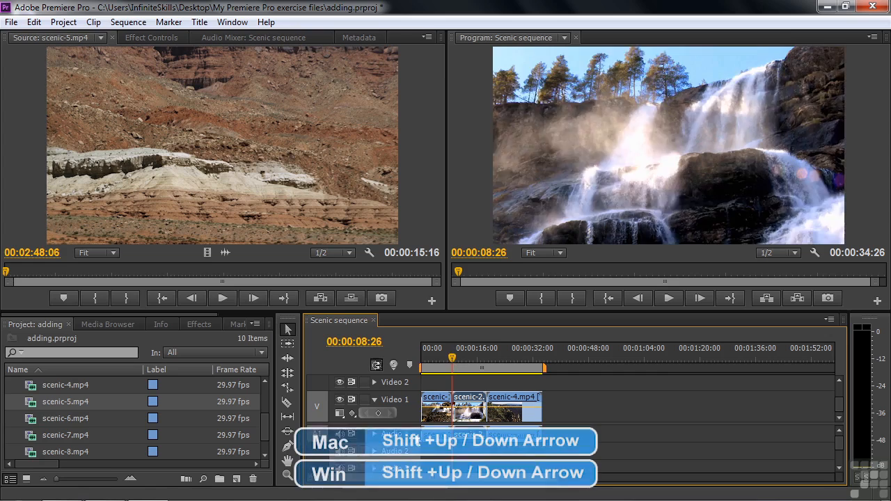
Jump the playhead back and forth between edit points across all tracks, ending at the start of the sequence
key(shift+Down)
key(shift+Down)
key(shift+Up)
key(shift+Up)
key(shift+Down)
key(shift+Down)
key(shift+Up)
key(shift+Up)
key(shift+Up)
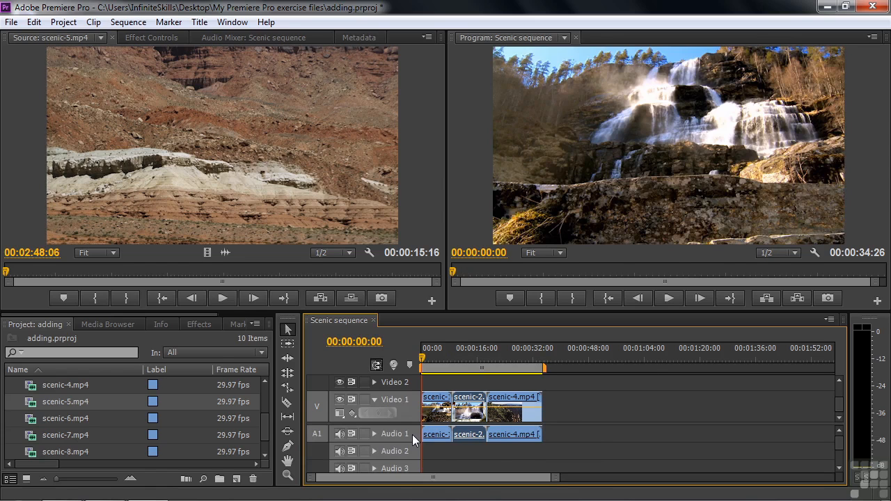
Insert scenic-5.mp4 at the cut between scenic-2 and scenic-4, and return the playhead to the inserted clip's start at 00:00:18:29
key(shift+Down)
key(shift+Down)
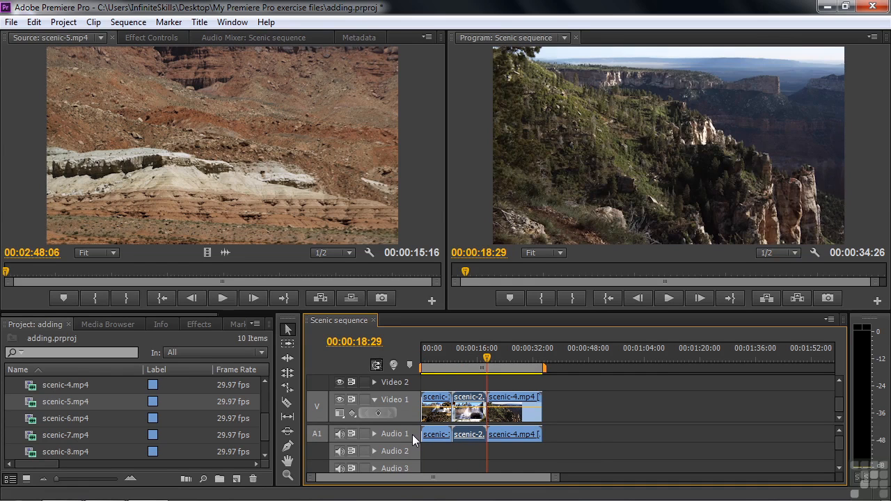
key(shift+Down)
key(shift+Up)
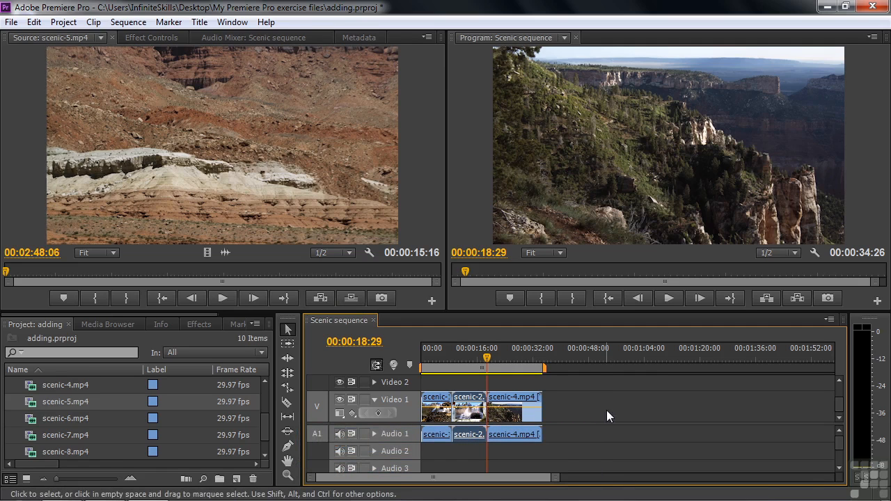
click(321, 298)
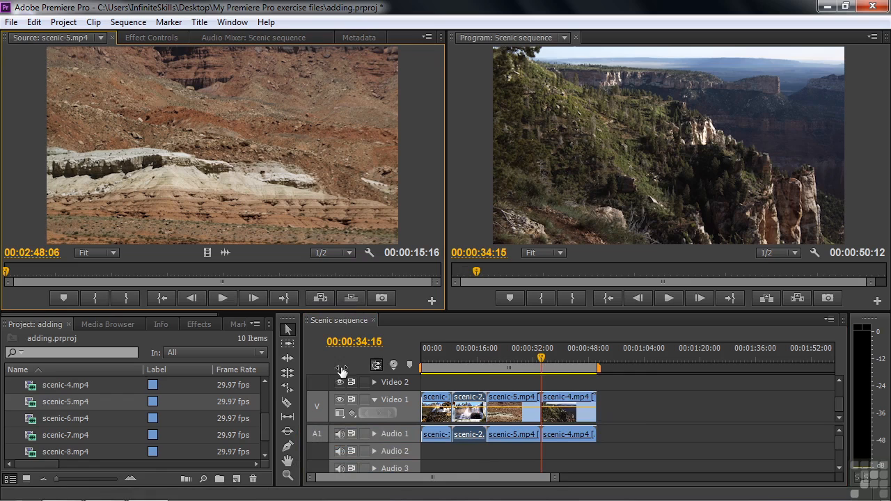
drag(542, 367, 489, 367)
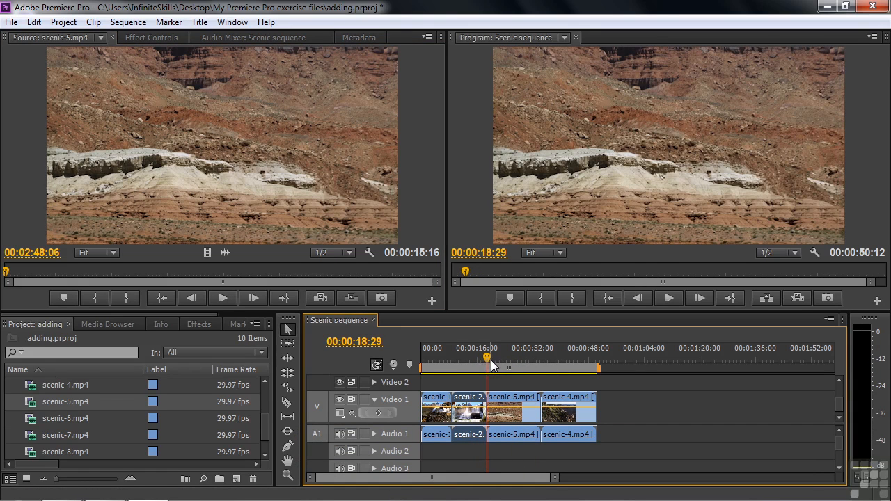
Insert scenic-6.mp4 in the middle of the scenic-5 clip at 00:00:26:05, splitting that clip in two
drag(489, 363, 513, 368)
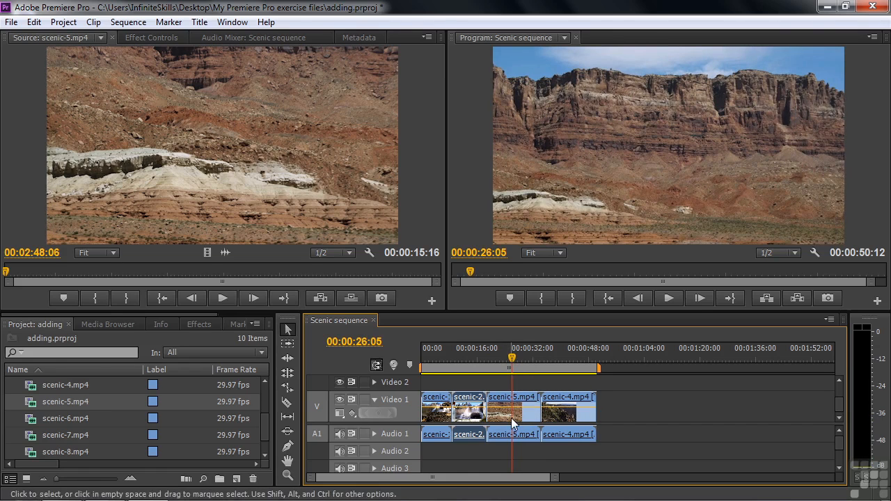
double_click(31, 422)
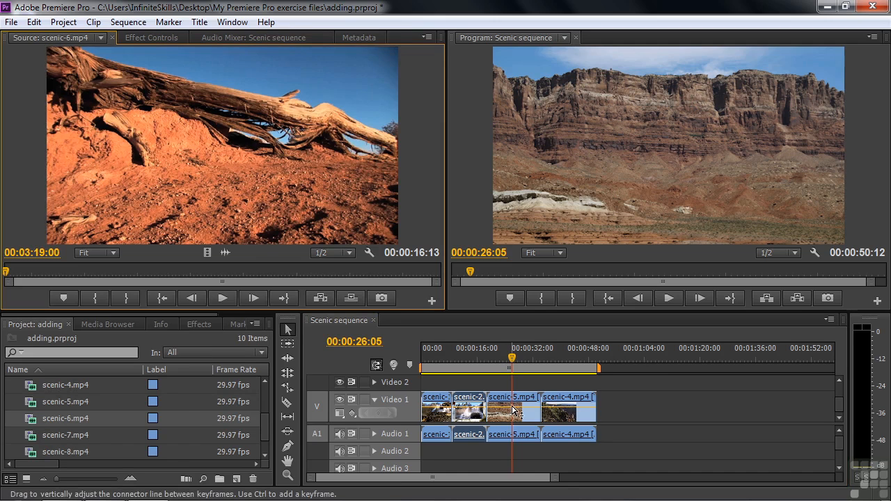
click(321, 298)
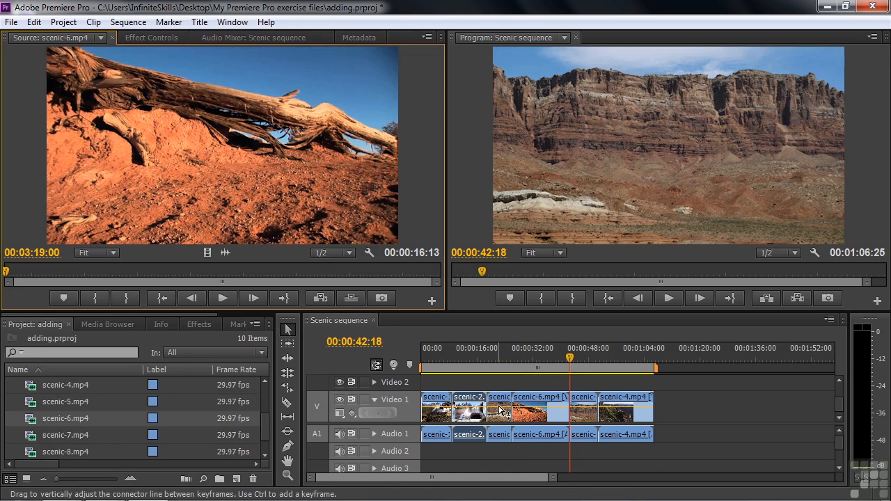
Play the sequence across the cuts at the start and end of the inserted scenic-6 clip
drag(571, 358, 504, 354)
key(space)
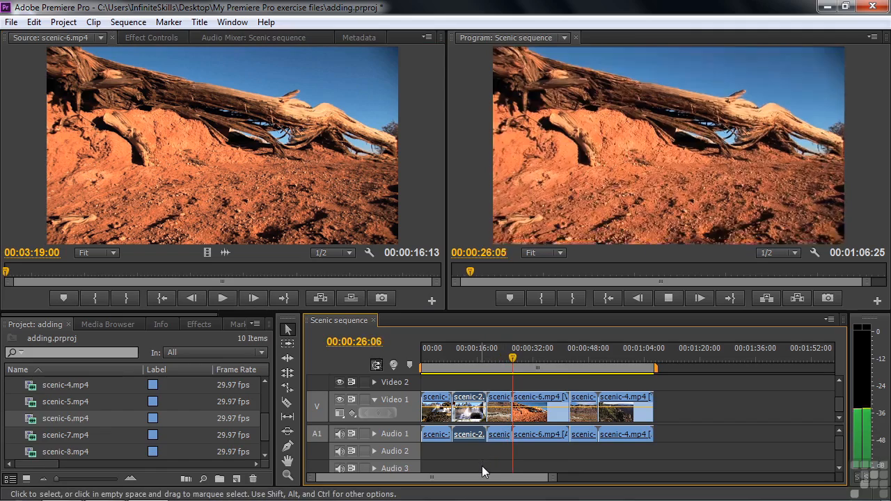
drag(522, 359, 564, 358)
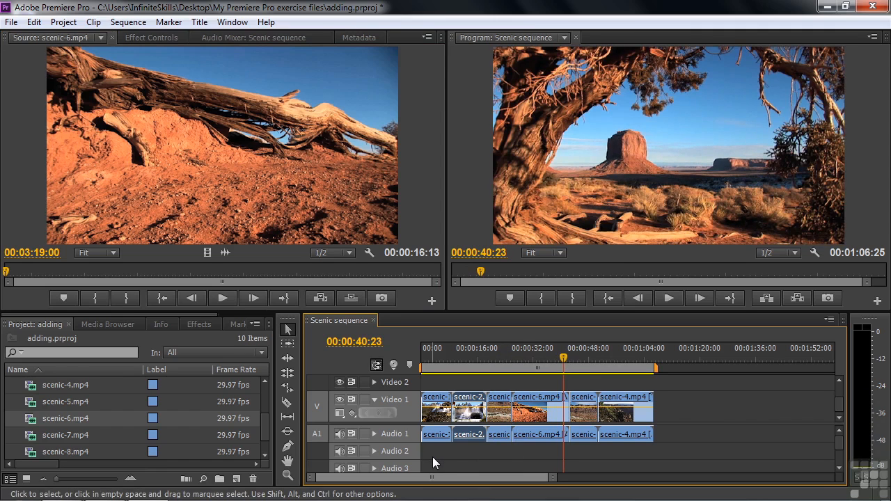
key(space)
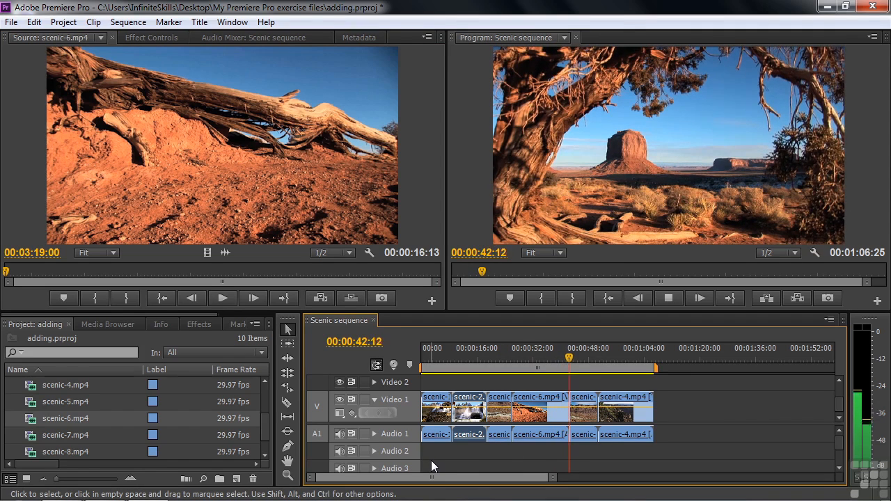
key(space)
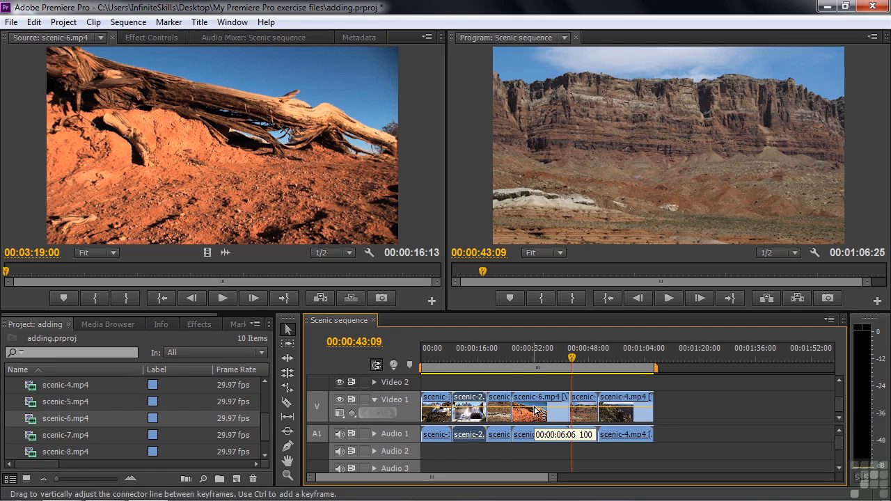
Undo the insertion of scenic-6.mp4 and place the playhead within the scenic-5 clip at 00:00:25:29
key(ctrl+z)
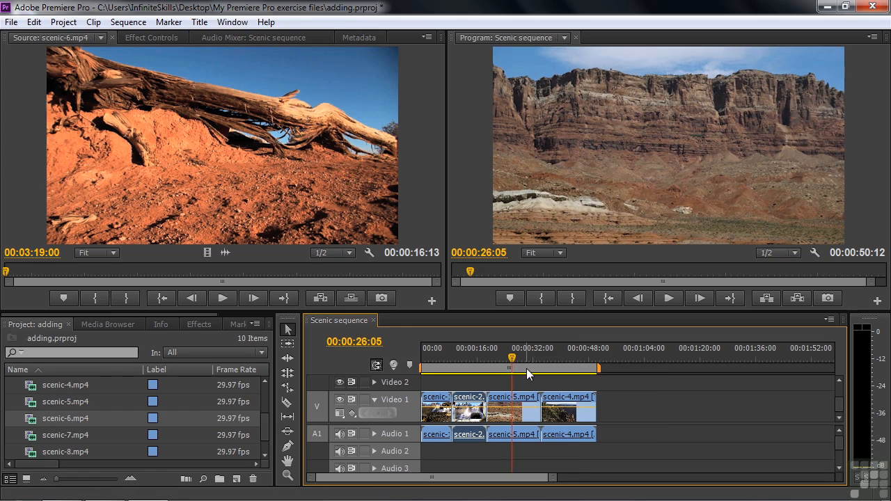
key(space)
click(514, 362)
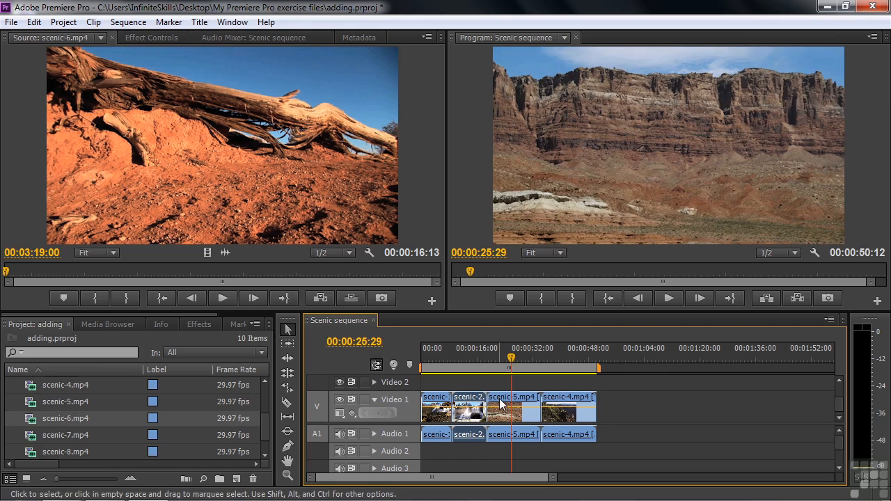
Overwrite the sequence with scenic-6.mp4 from the start of scenic-5 at 00:00:18:29, and scrub into scenic-4 to 00:00:37:23
key(Up)
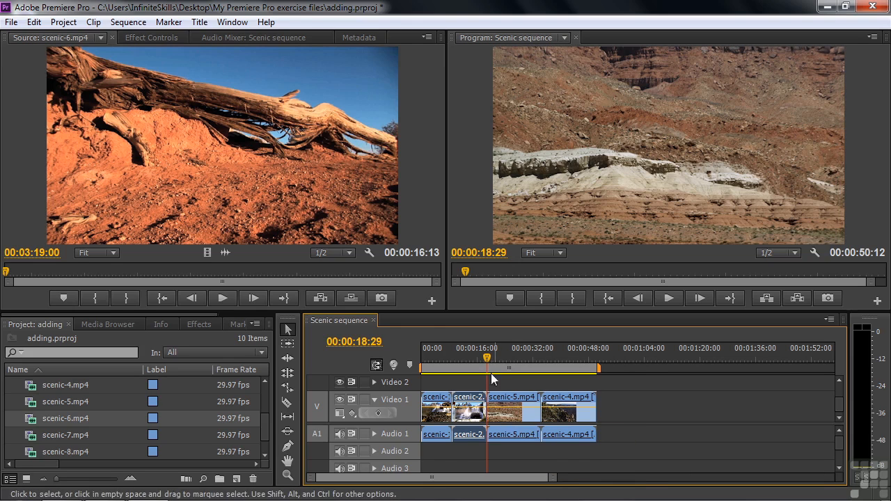
click(348, 297)
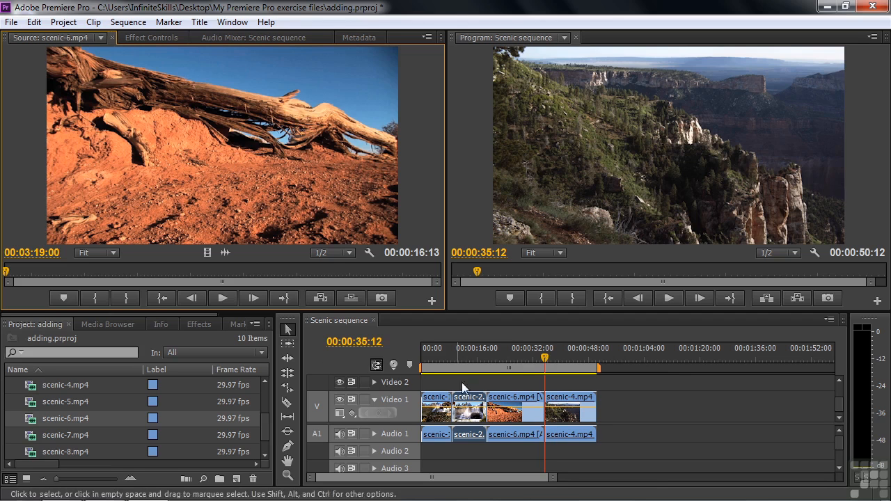
drag(545, 359, 550, 364)
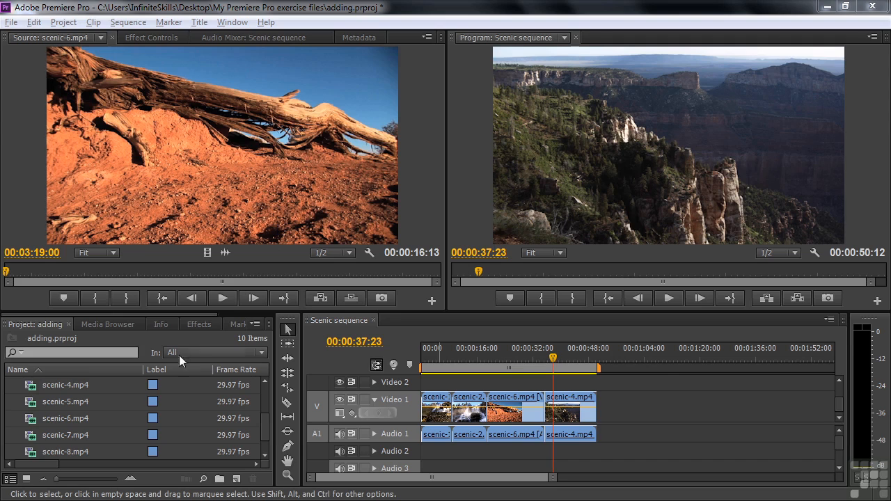
Overwrite the beginning of scenic-4 with scenic-7.mp4, snapped to the end of scenic-6 on Video 1, and scrub to 00:00:41:11
click(36, 435)
drag(46, 462, 92, 479)
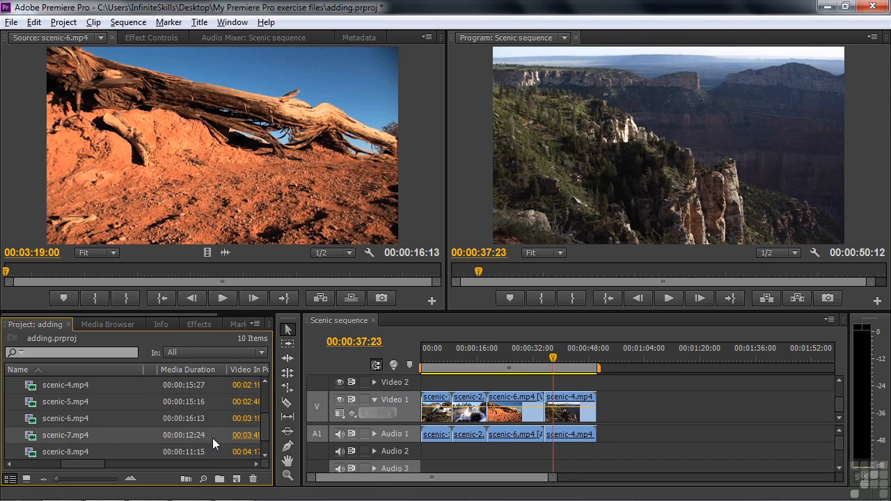
mouse_move(95, 436)
drag(35, 441, 548, 412)
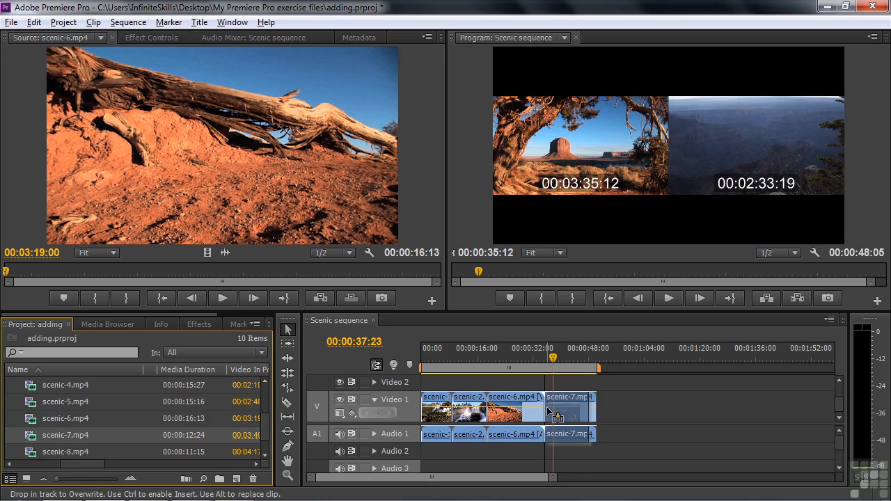
drag(549, 411, 550, 412)
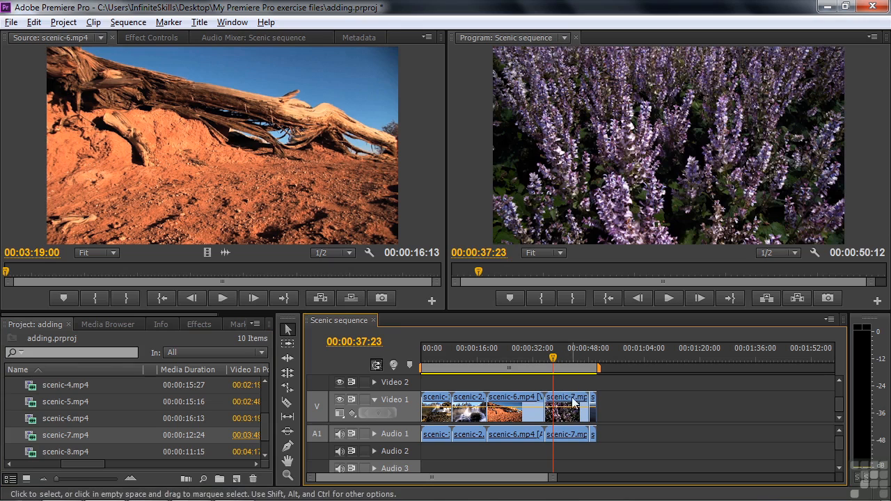
drag(554, 358, 569, 383)
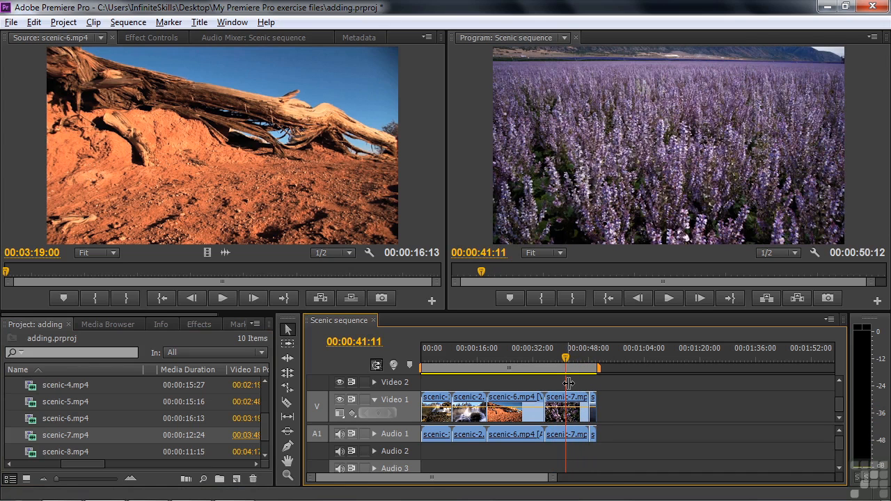